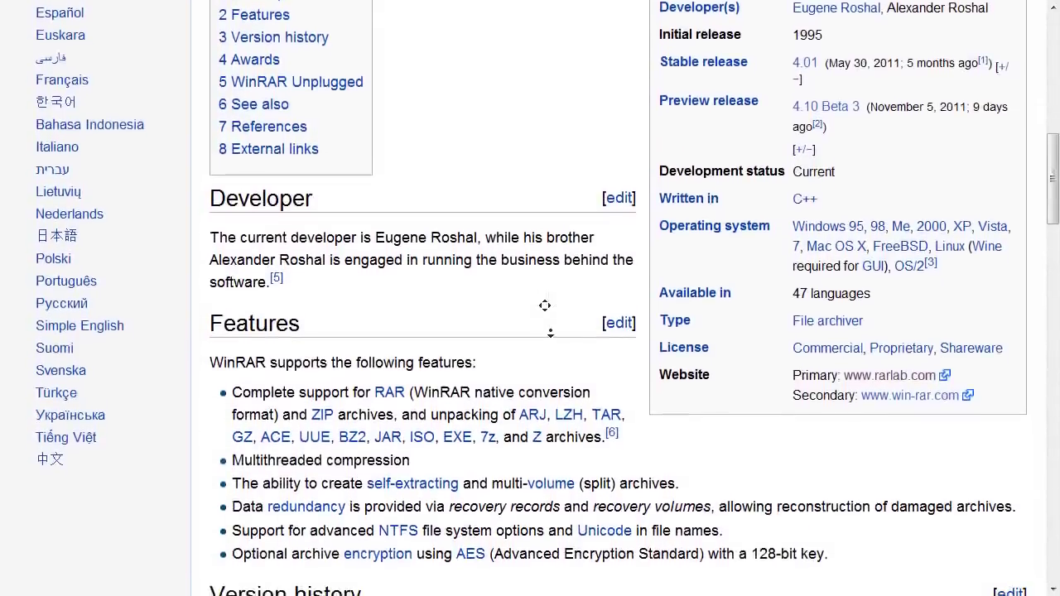
Stop the article's auto-scroll, select then deselect the Features text, and go full screen.
click(550, 332)
drag(846, 563, 212, 313)
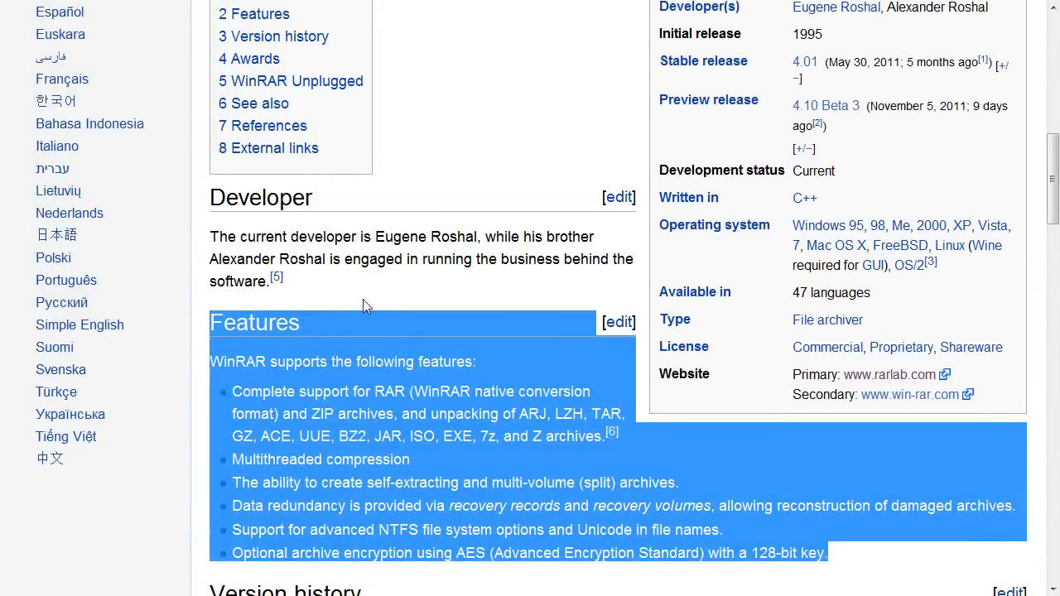
click(433, 296)
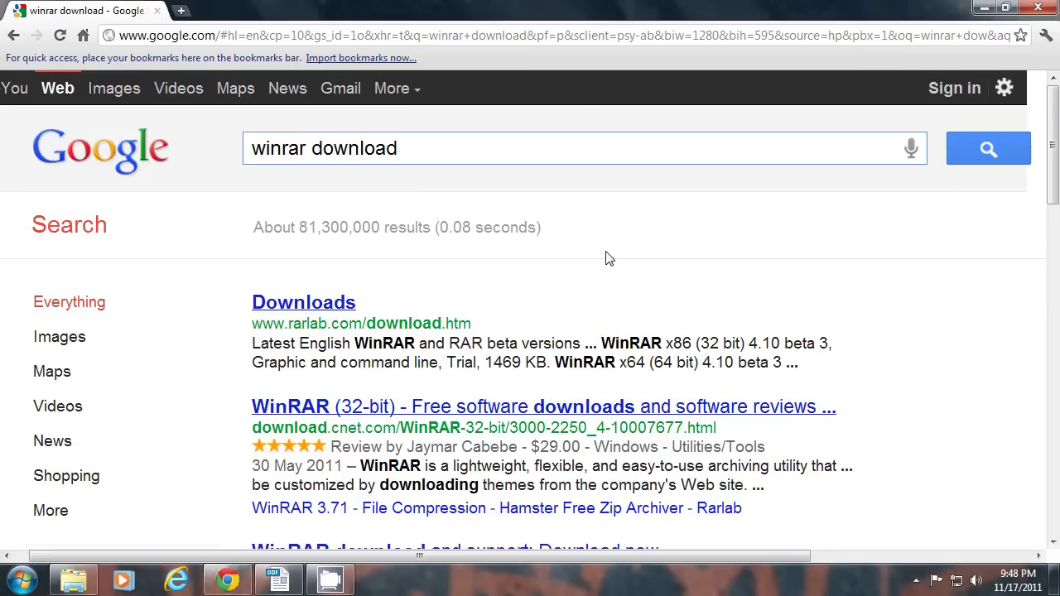
key(F11)
Download the English 32-bit WinRAR installer from the RARLAB downloads page.
click(318, 236)
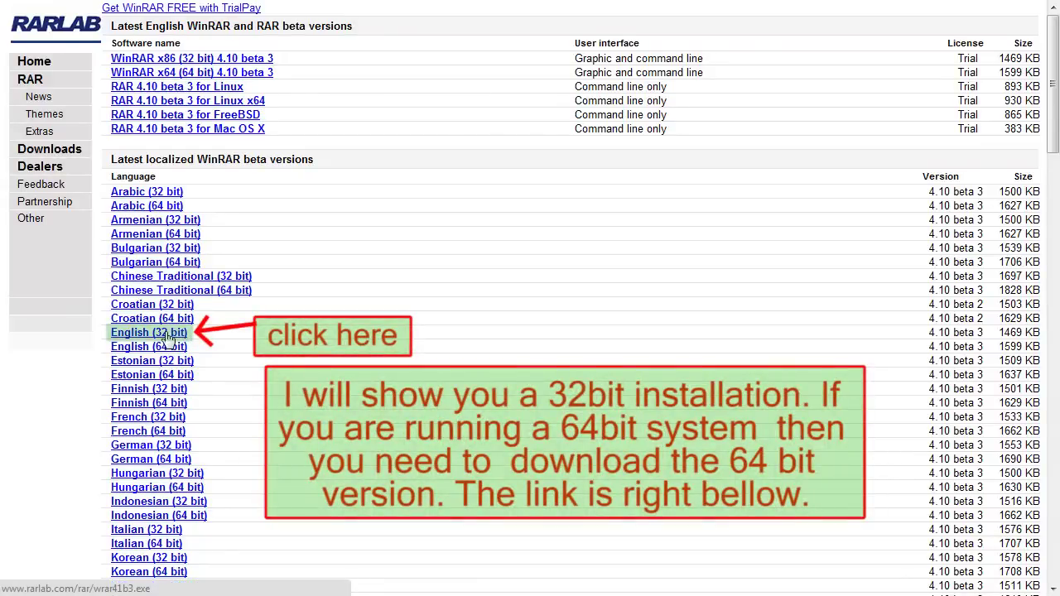
click(166, 336)
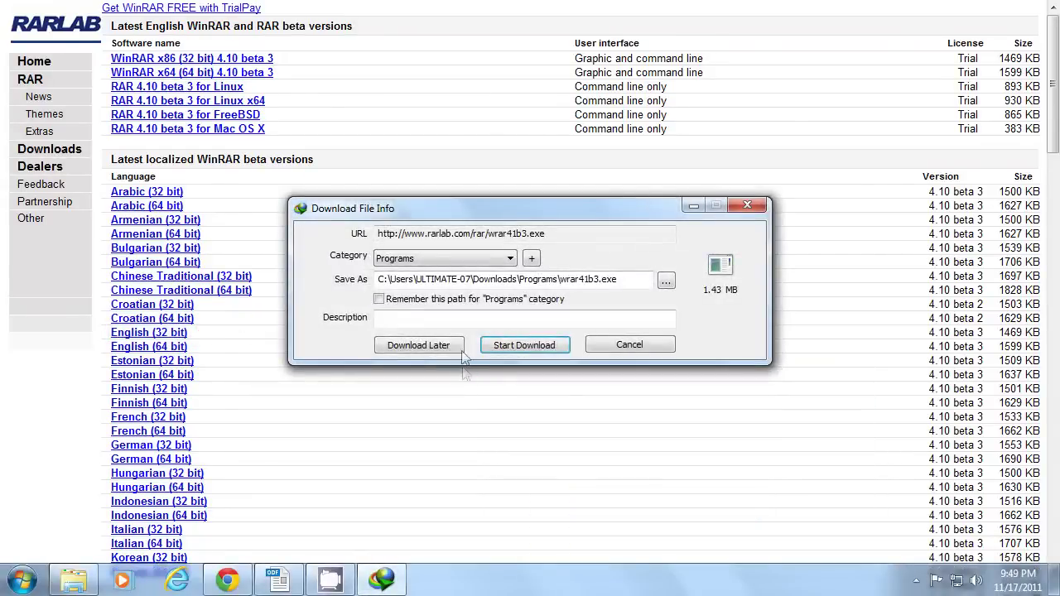
click(546, 347)
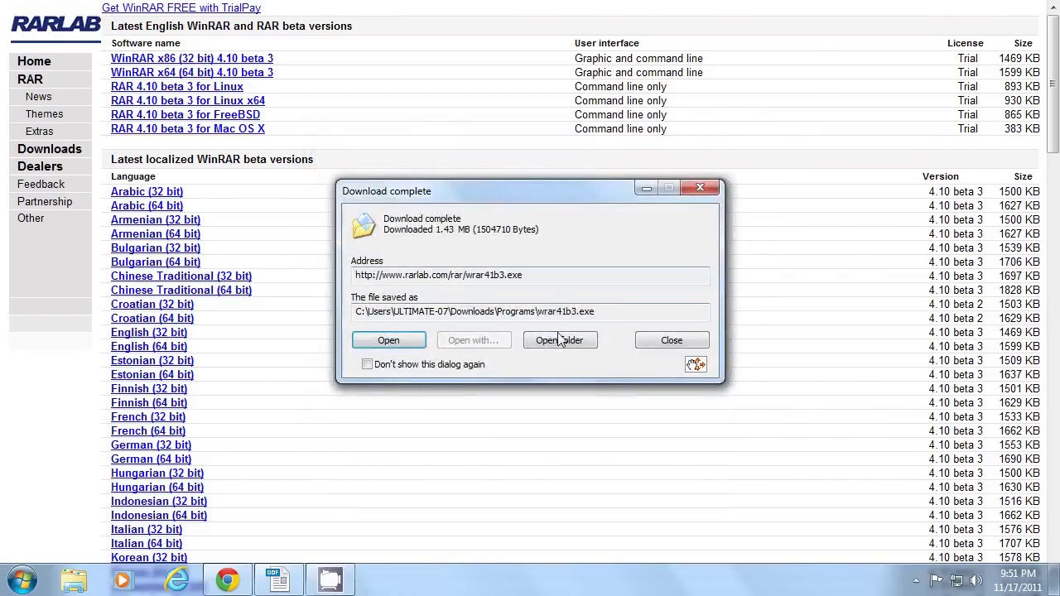
Launch wrar41b3.exe from Downloads\Programs, keeping C:\Program Files\WinRAR as the destination.
click(561, 343)
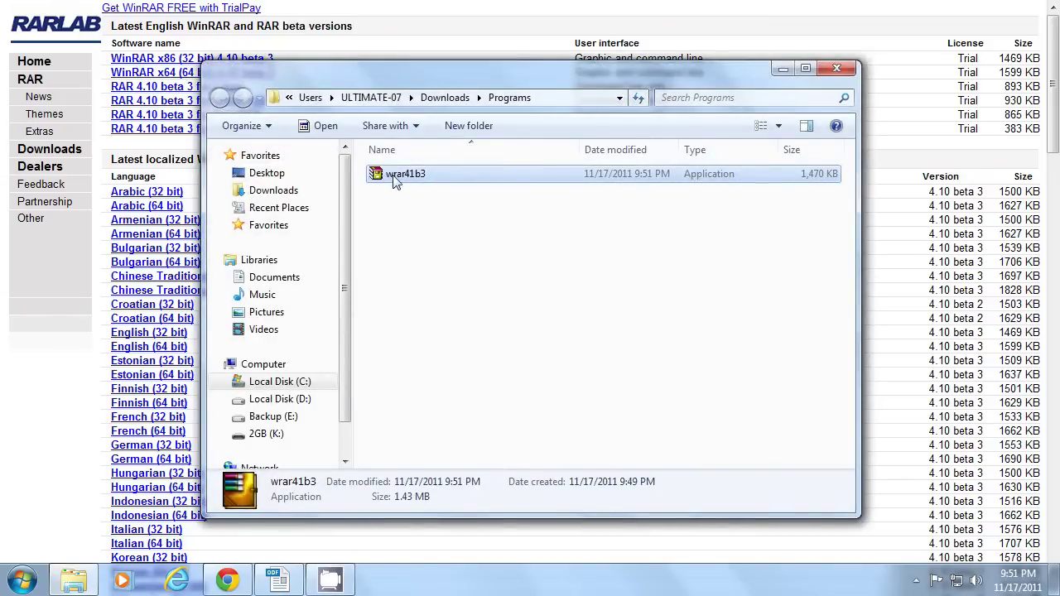
right_click(395, 184)
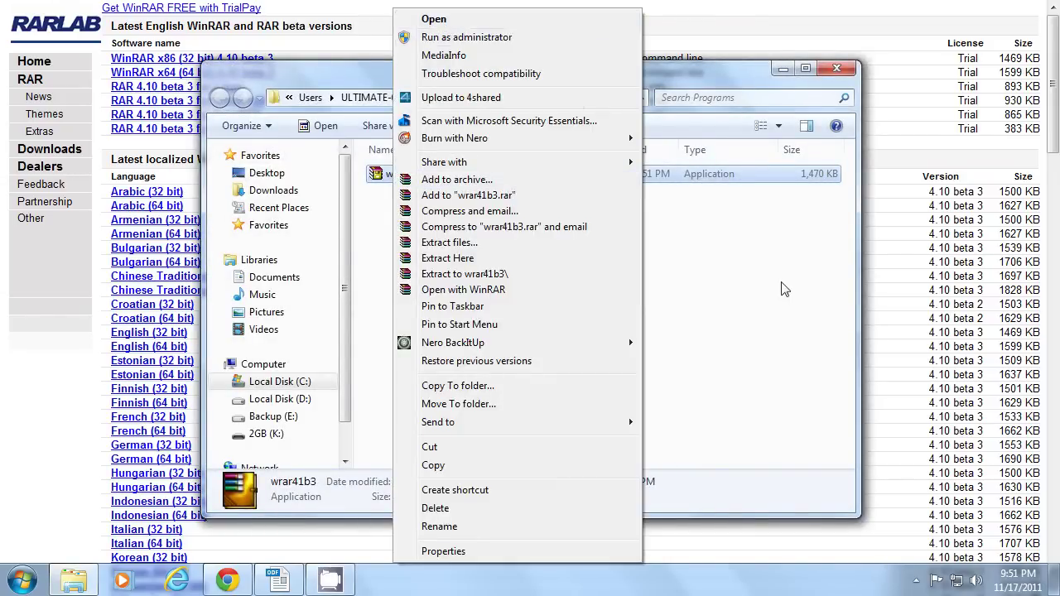
click(781, 224)
double_click(414, 181)
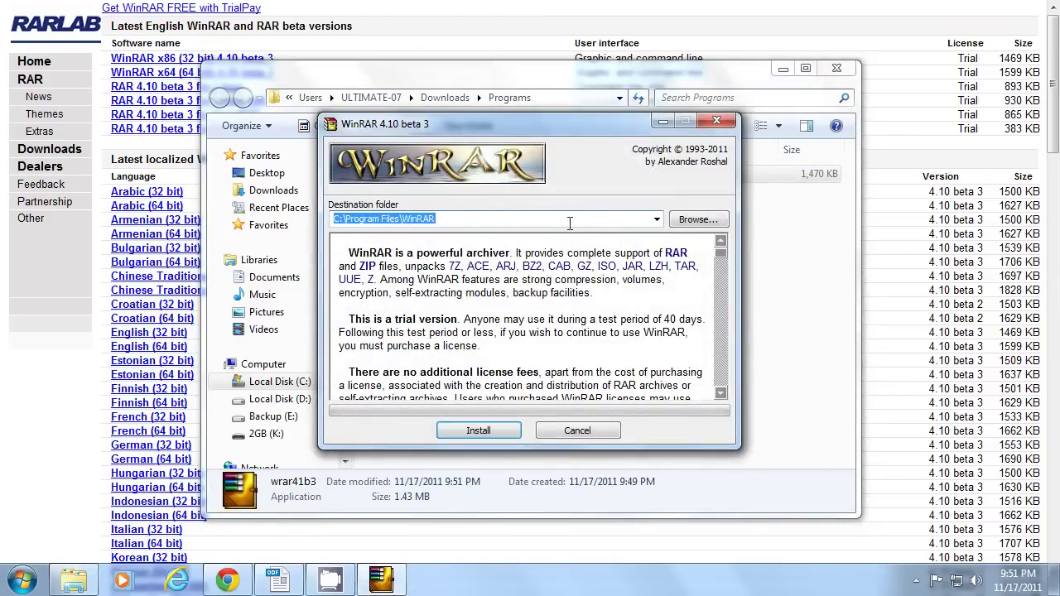
click(683, 220)
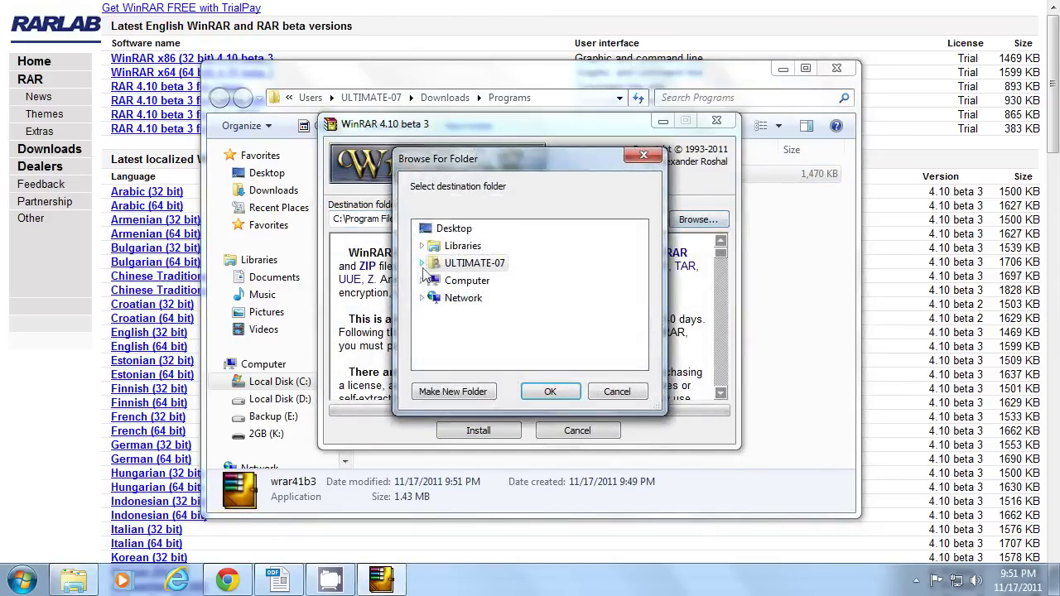
click(616, 392)
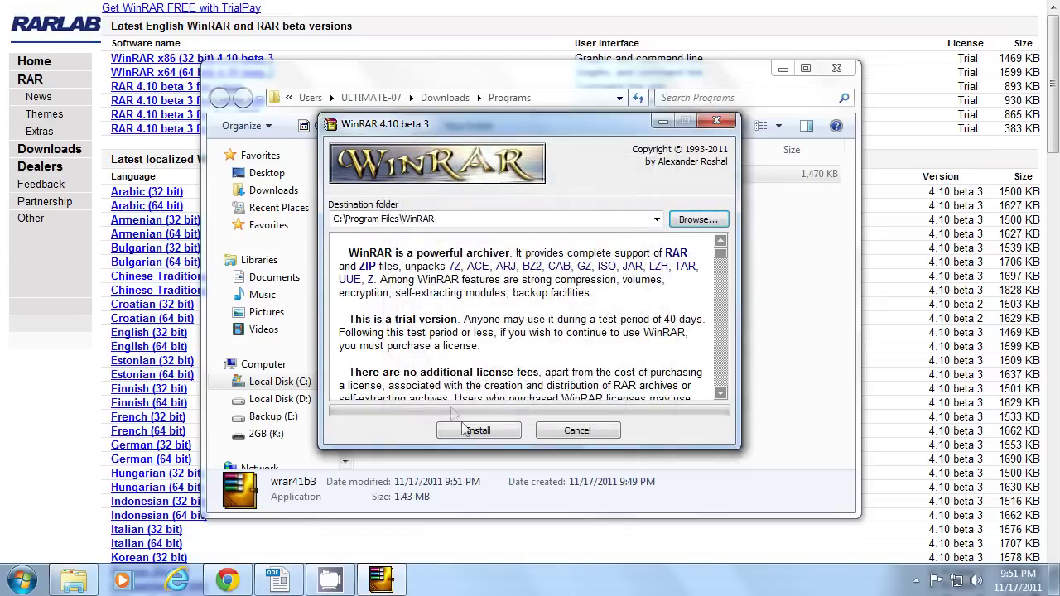
Install WinRAR, associate all archive types, and add desktop and Start Menu entries.
click(480, 431)
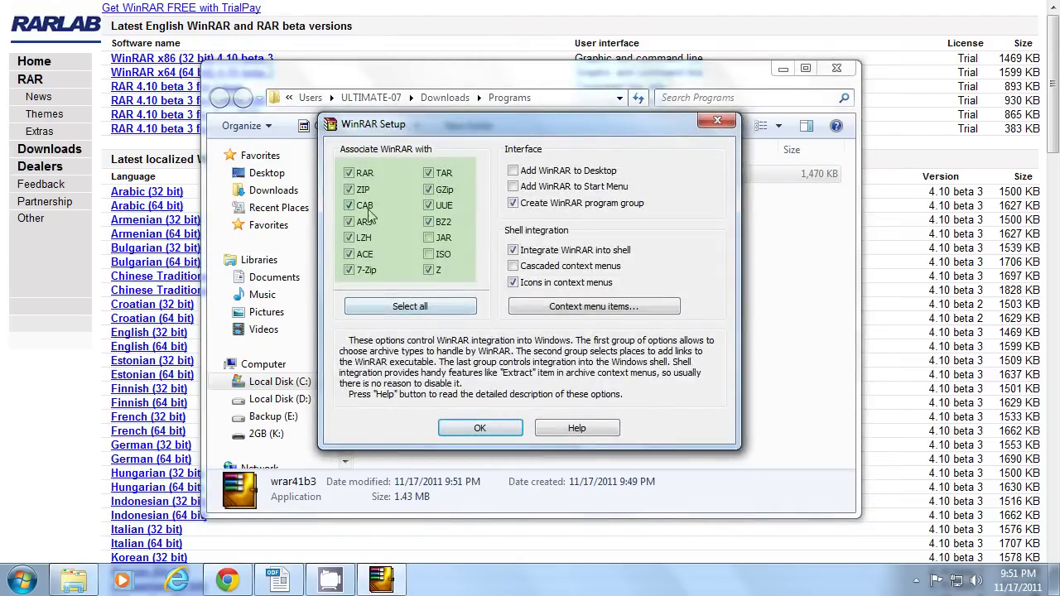
click(443, 313)
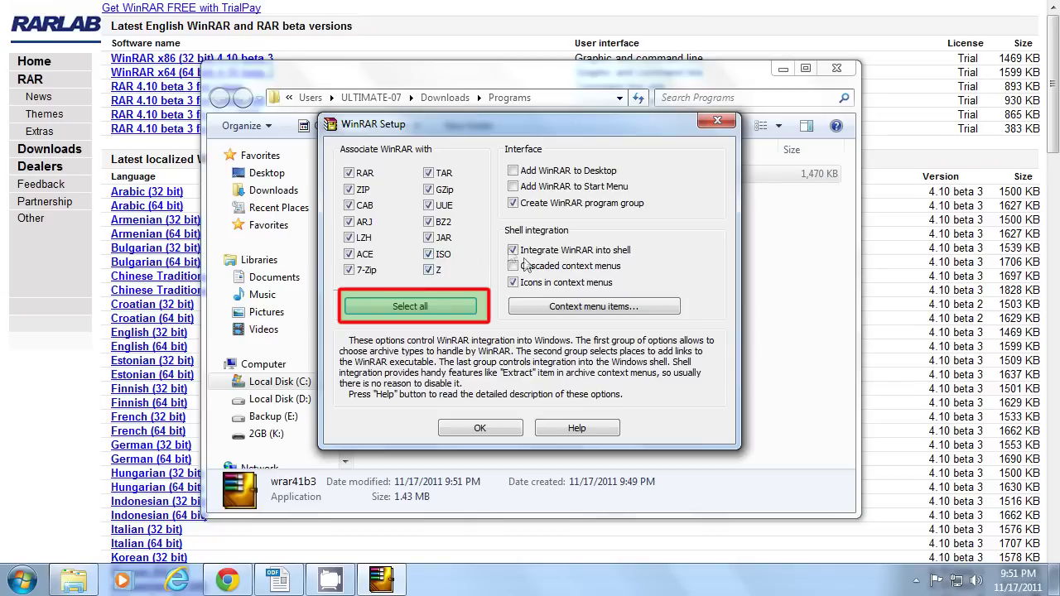
click(513, 171)
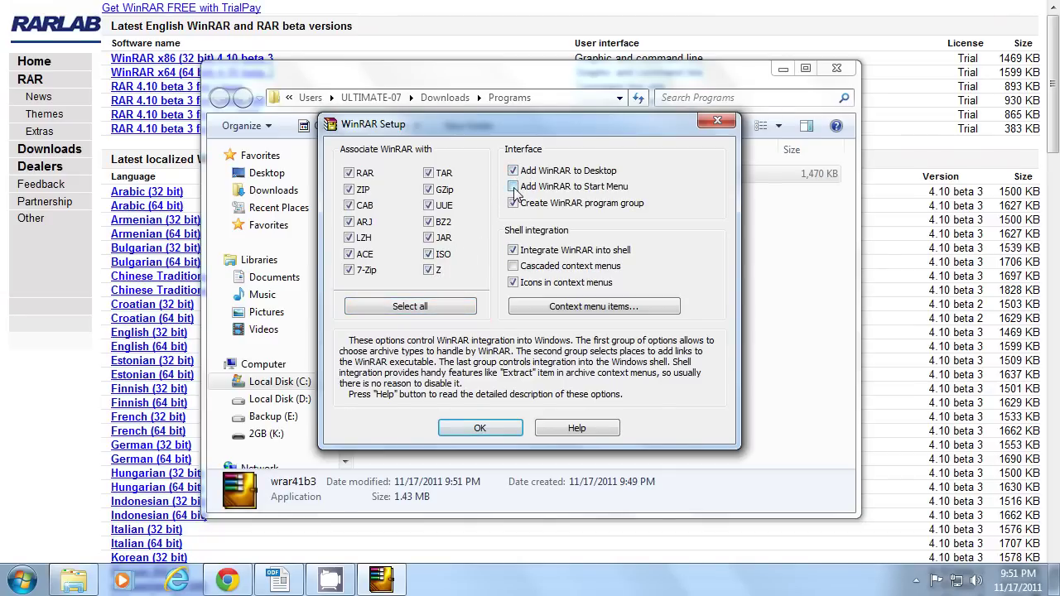
click(514, 188)
Review the Explorer context menu items, confirm the setup options, and finish the installer.
click(651, 307)
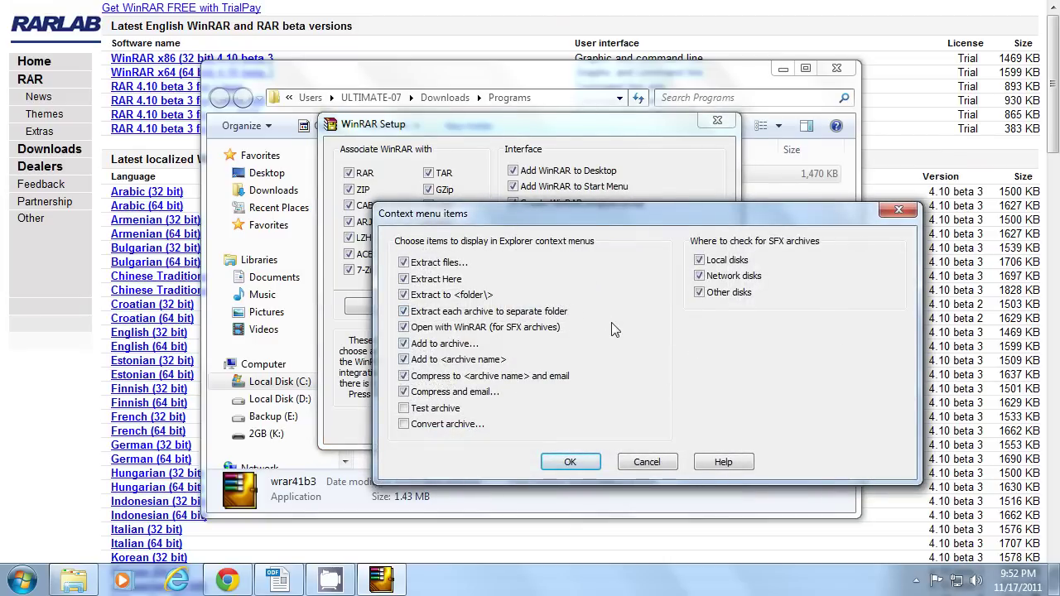
key(Return)
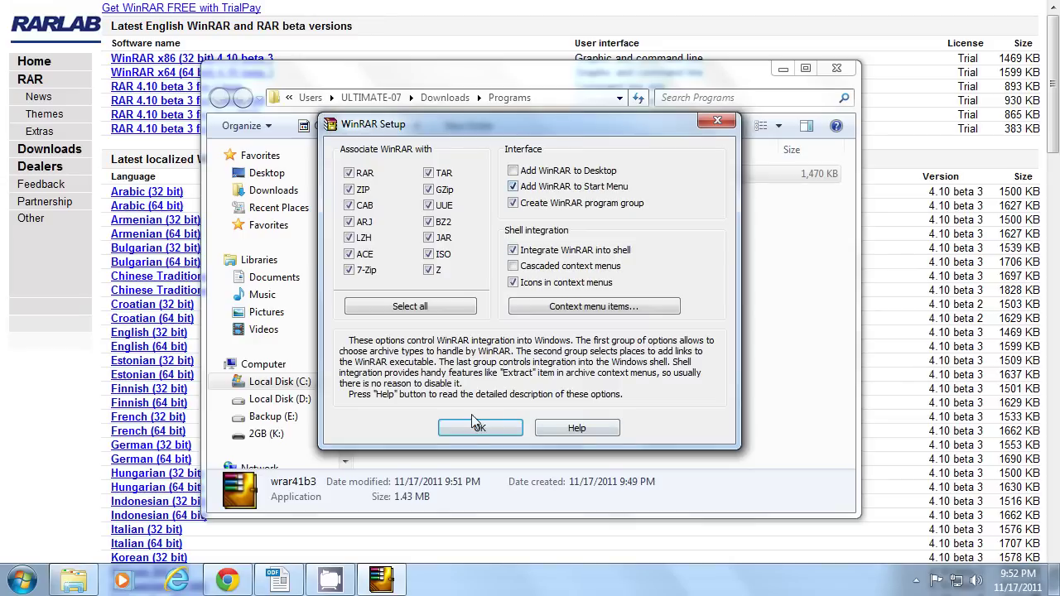
click(480, 429)
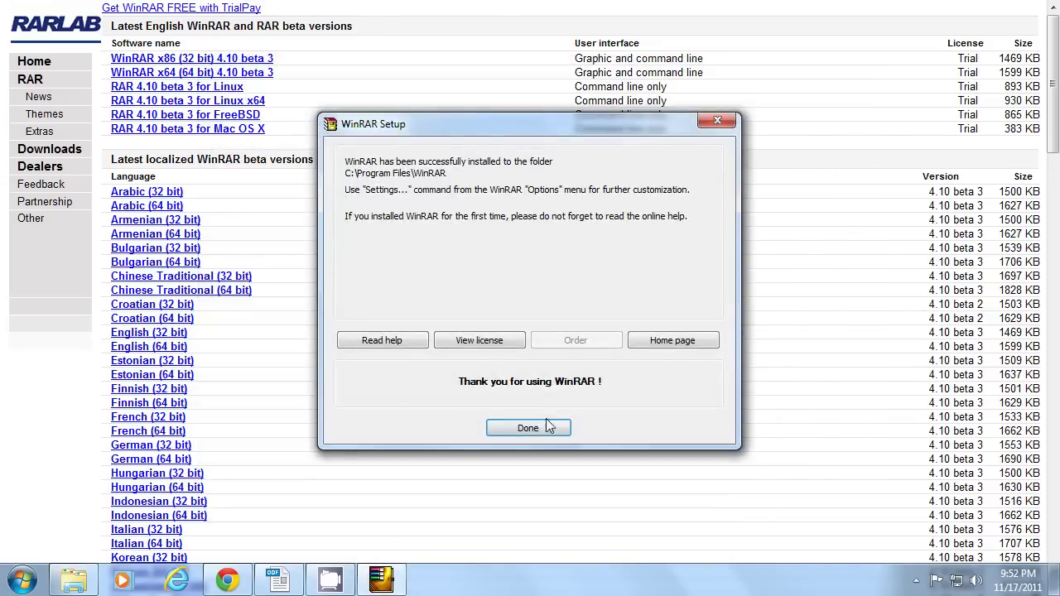
click(518, 430)
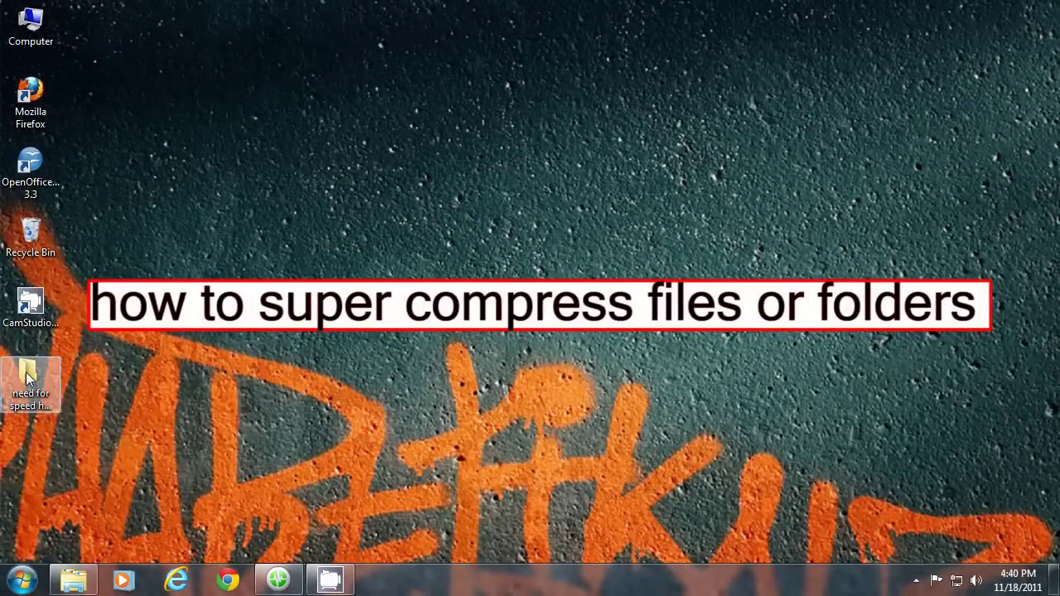
Check the game folder's properties, noting its 611 MB size.
right_click(27, 376)
click(66, 550)
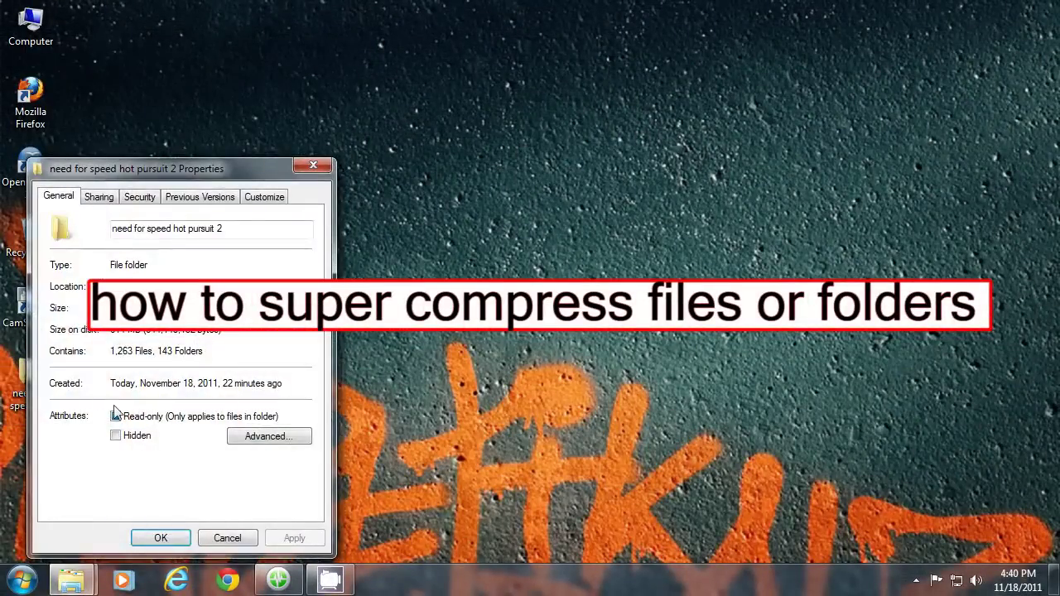
drag(125, 309, 96, 311)
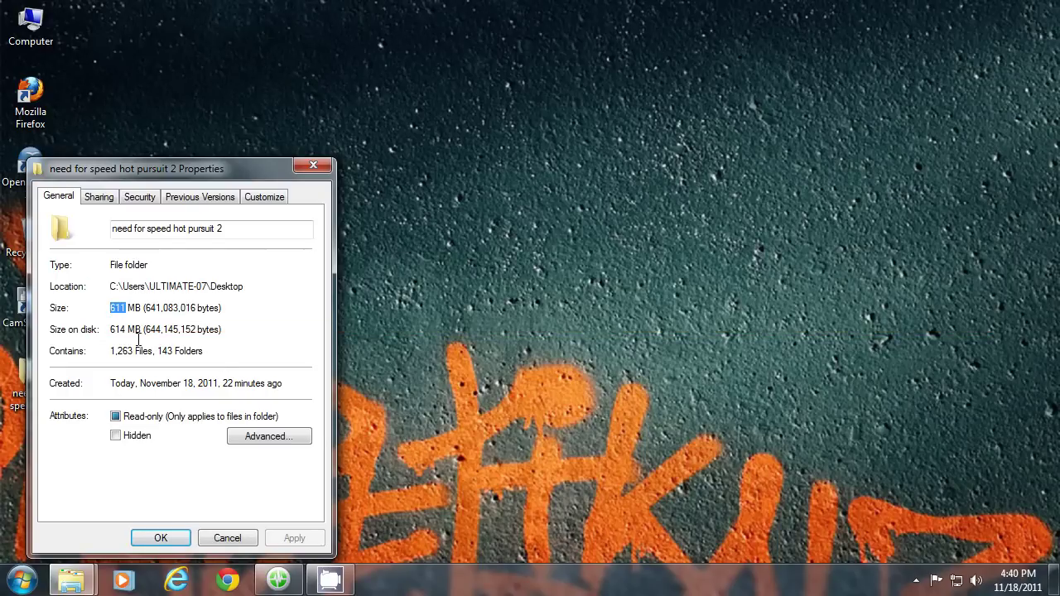
click(235, 322)
click(237, 538)
click(224, 538)
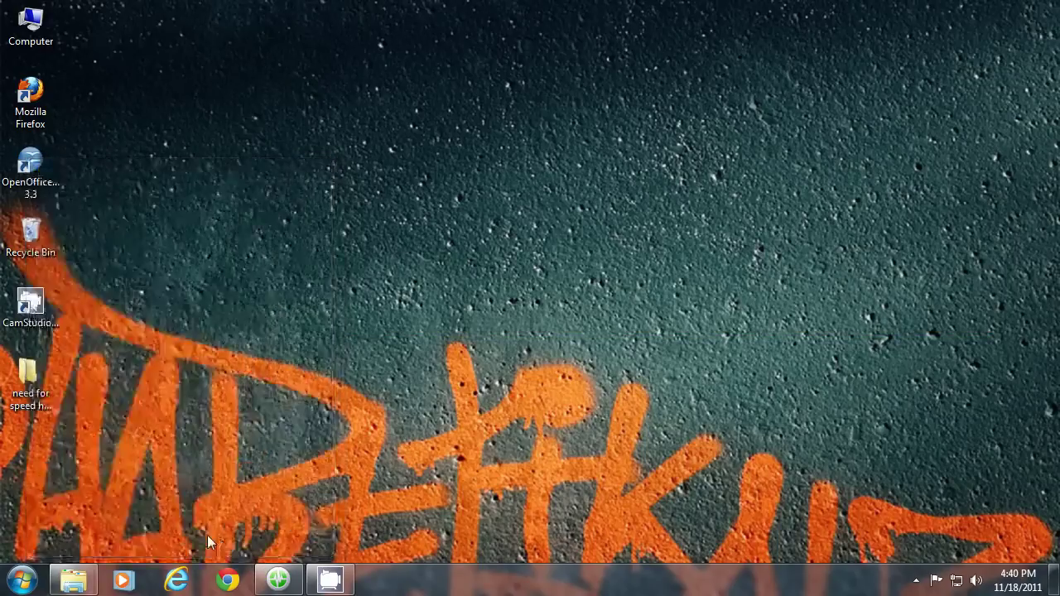
Select all 39 items inside the game folder and choose Add to archive.
right_click(33, 383)
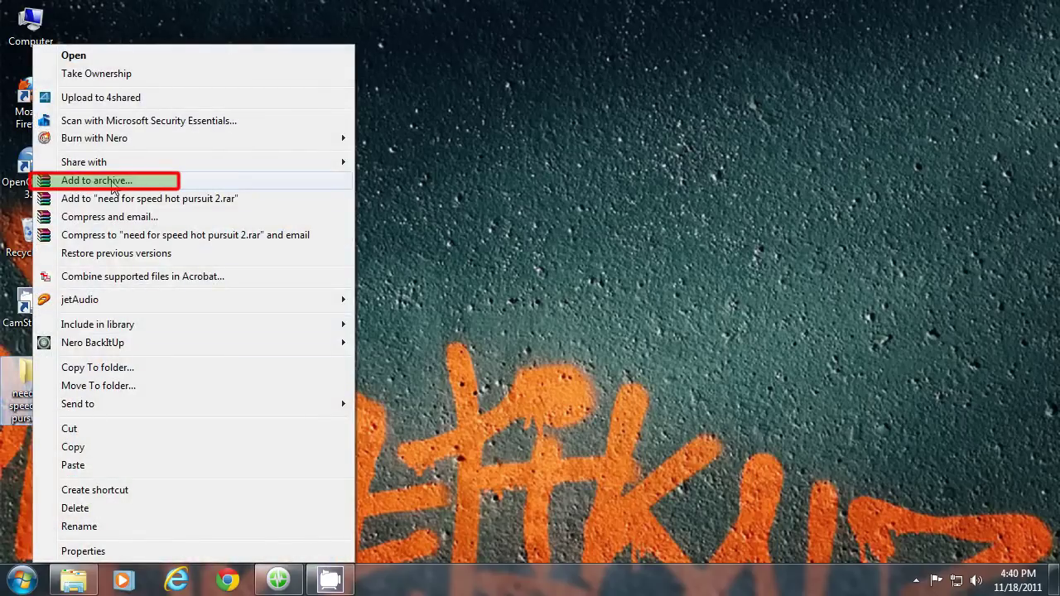
click(113, 188)
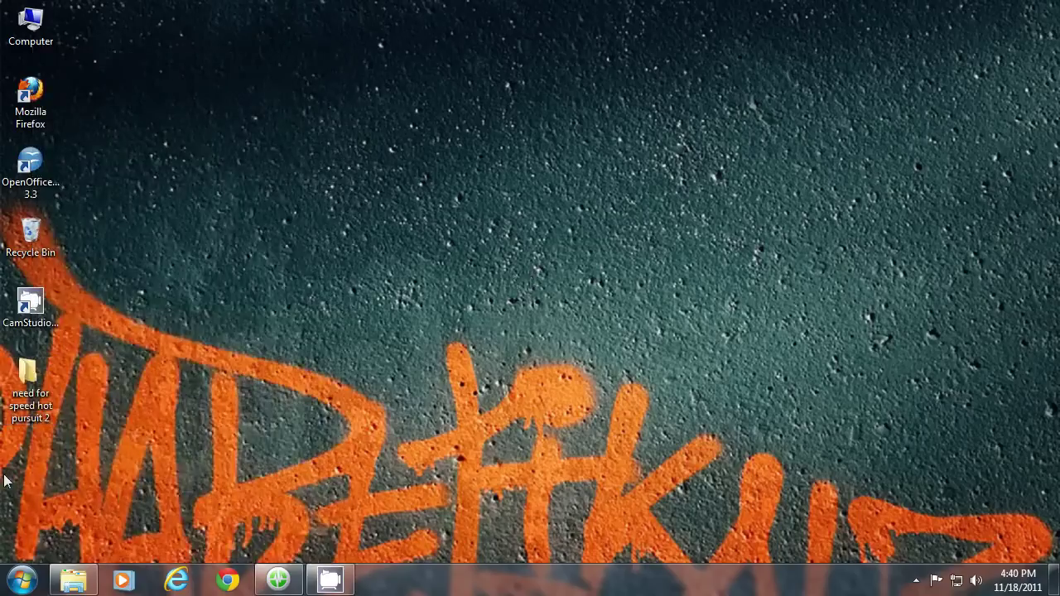
double_click(30, 401)
key(ctrl+a)
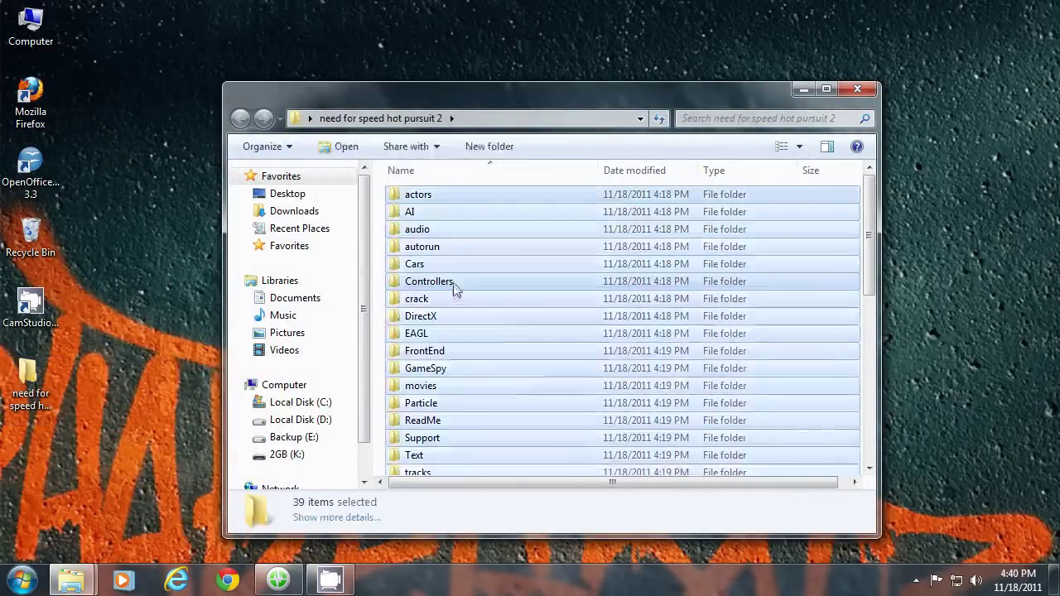
right_click(427, 290)
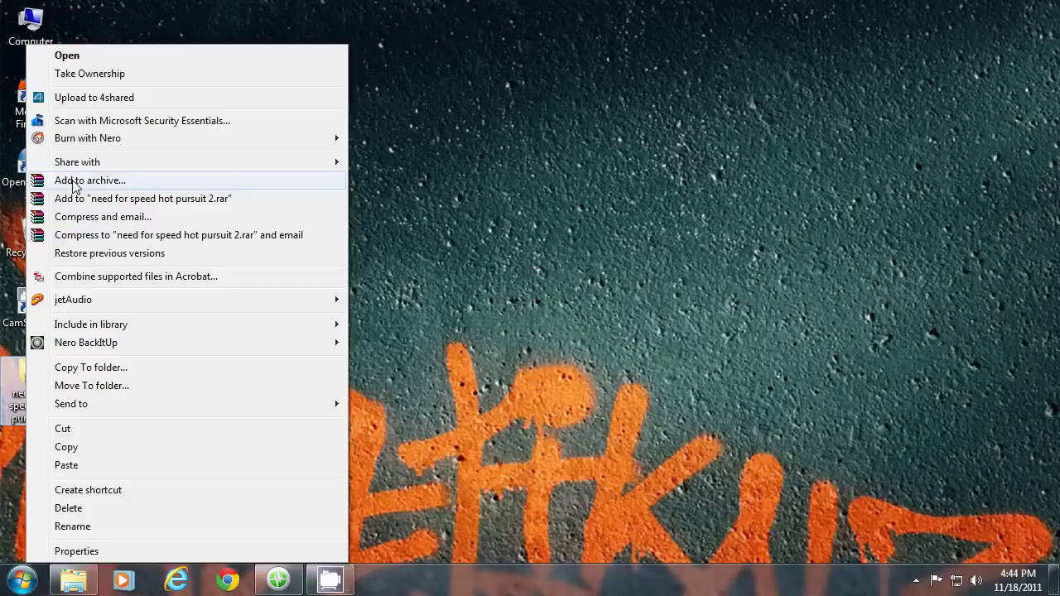
click(73, 183)
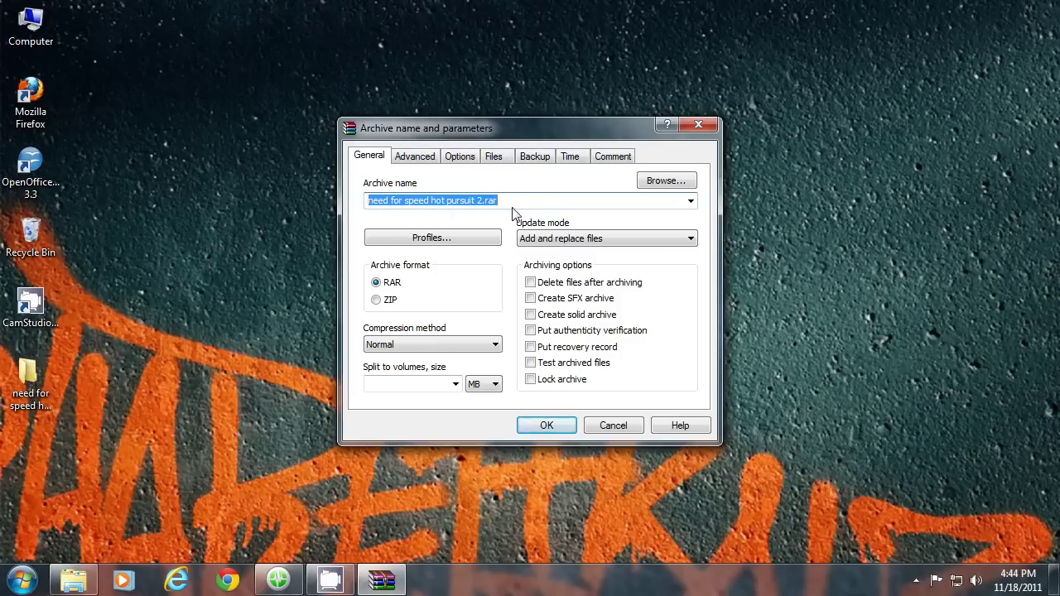
Keep the default archive name and location, choose Best compression, and make it solid and locked.
click(659, 182)
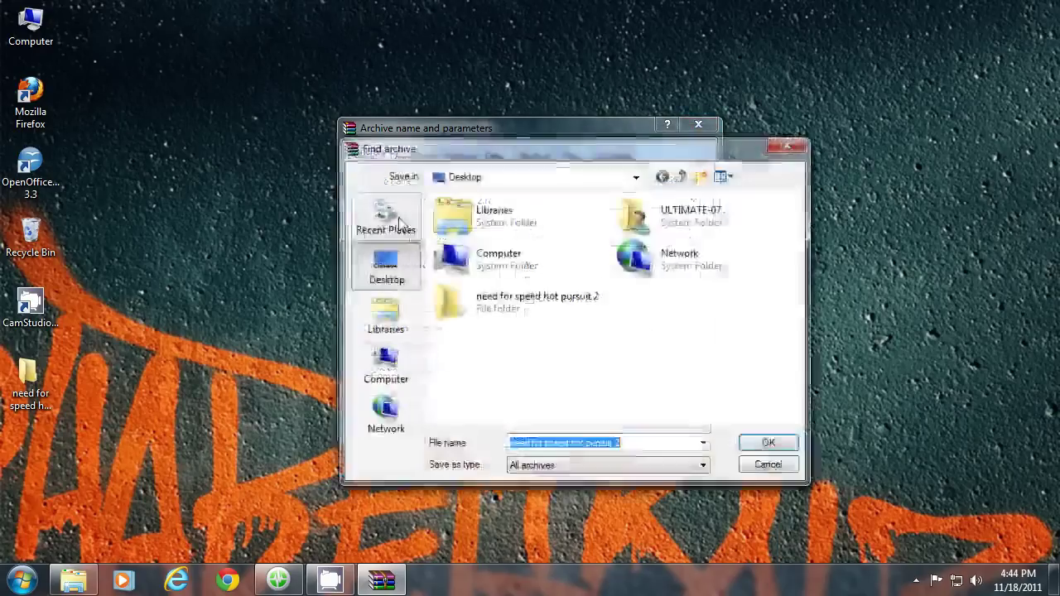
click(768, 464)
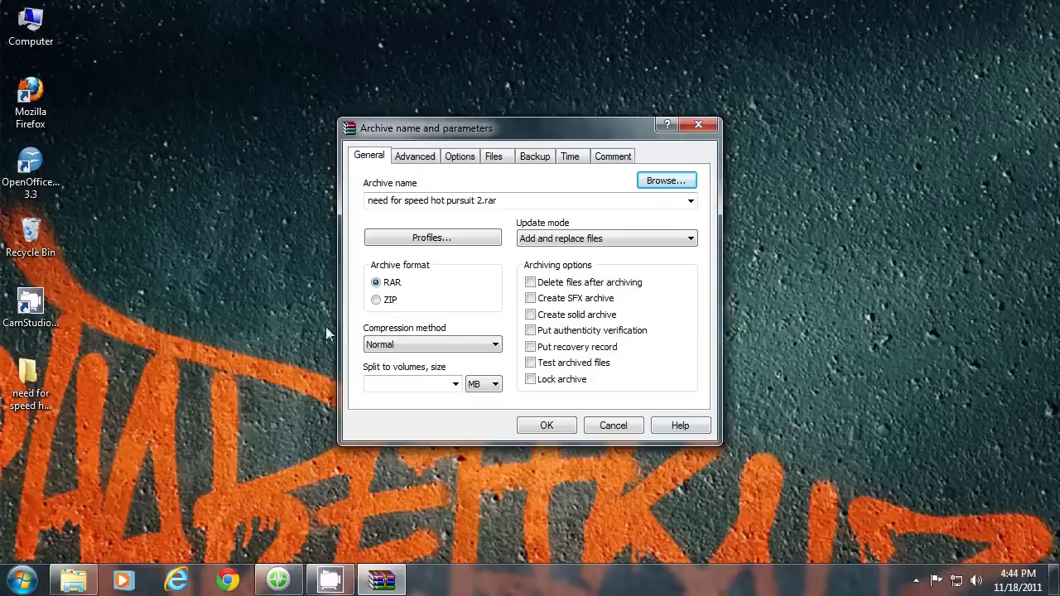
click(470, 346)
click(385, 421)
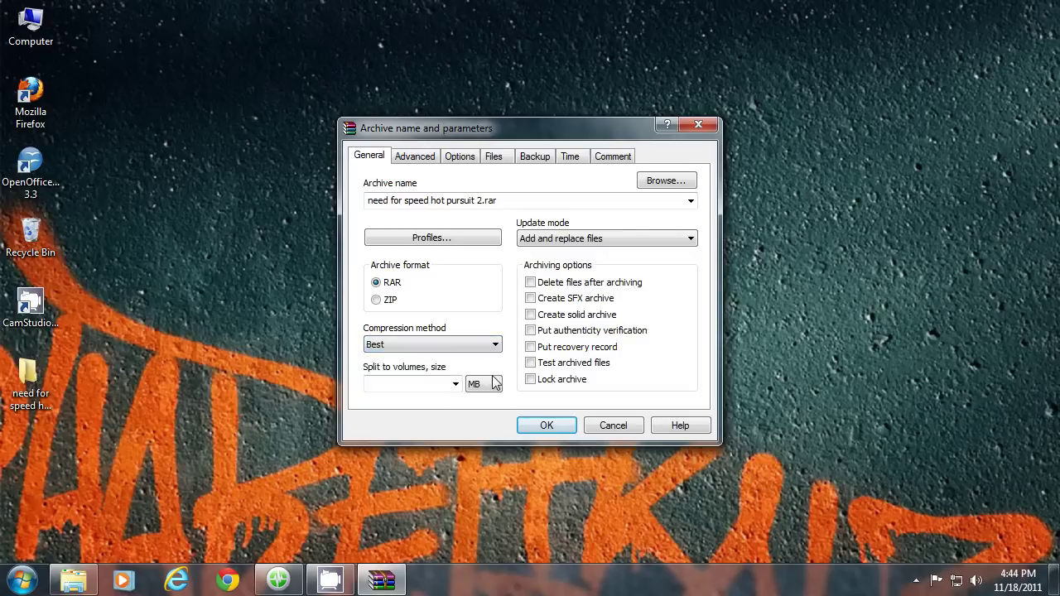
click(530, 315)
click(531, 379)
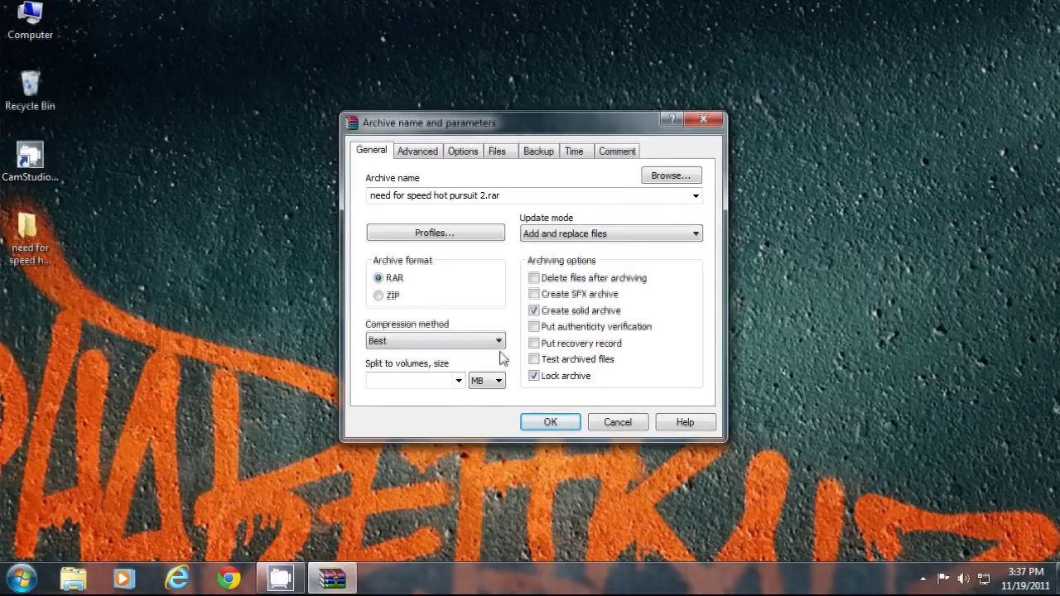
Build the archive, then move the game folder's 611 MB properties window aside.
click(552, 423)
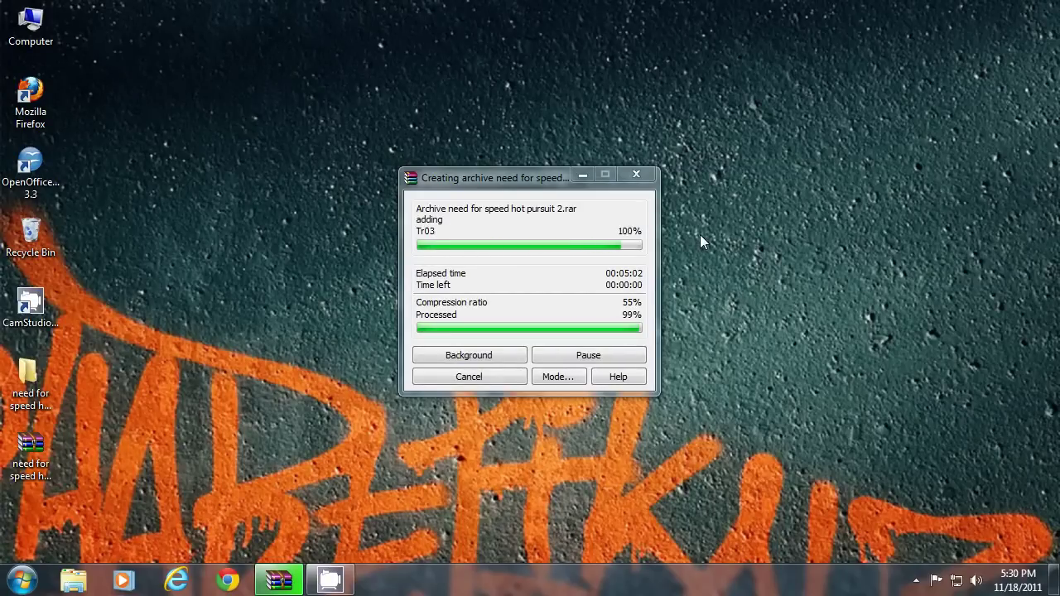
right_click(34, 378)
click(85, 551)
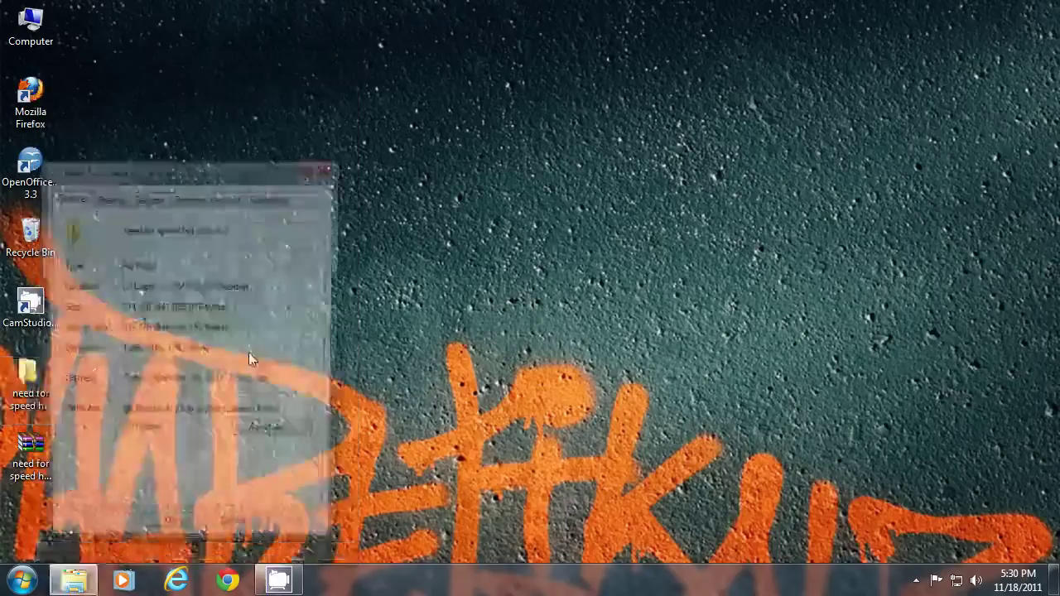
mouse_move(148, 171)
mouse_down()
mouse_move(235, 167)
mouse_move(243, 129)
mouse_up()
Place the new 339 MB archive's properties beside the folder's to compare sizes.
right_click(36, 453)
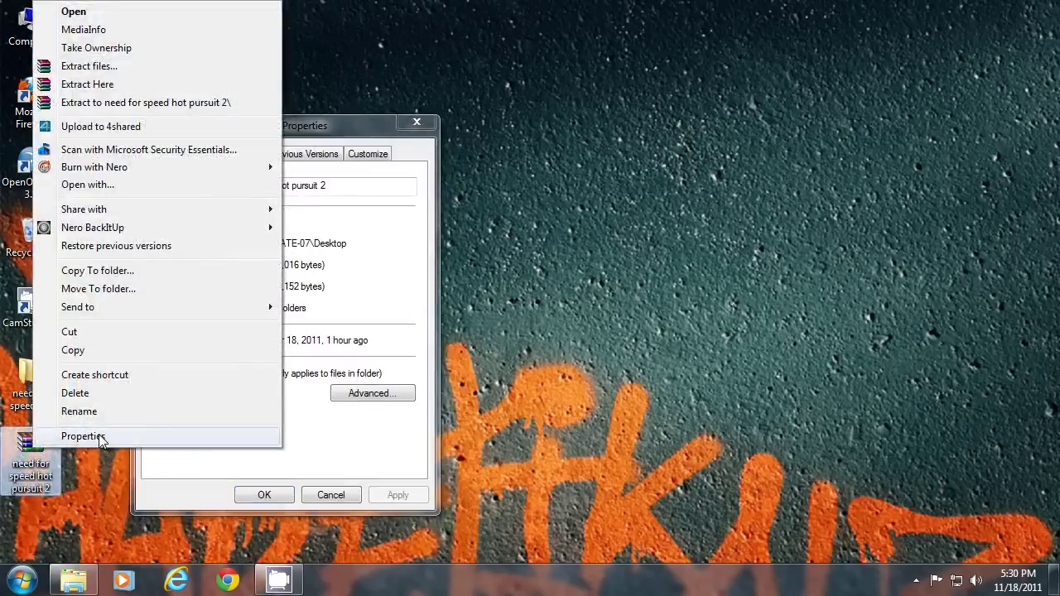
click(91, 436)
drag(244, 154, 652, 141)
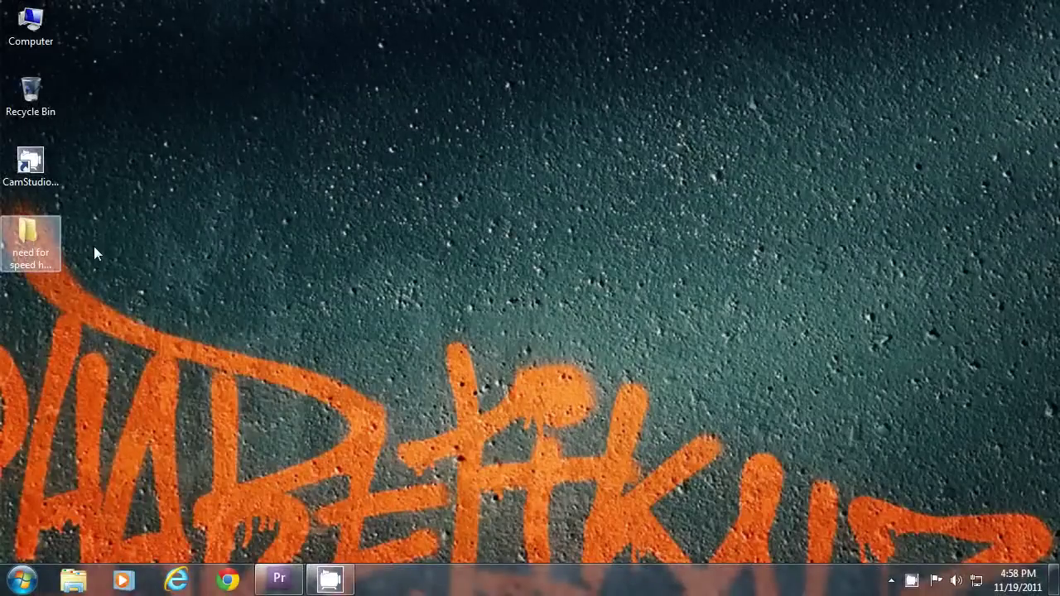
right_click(29, 240)
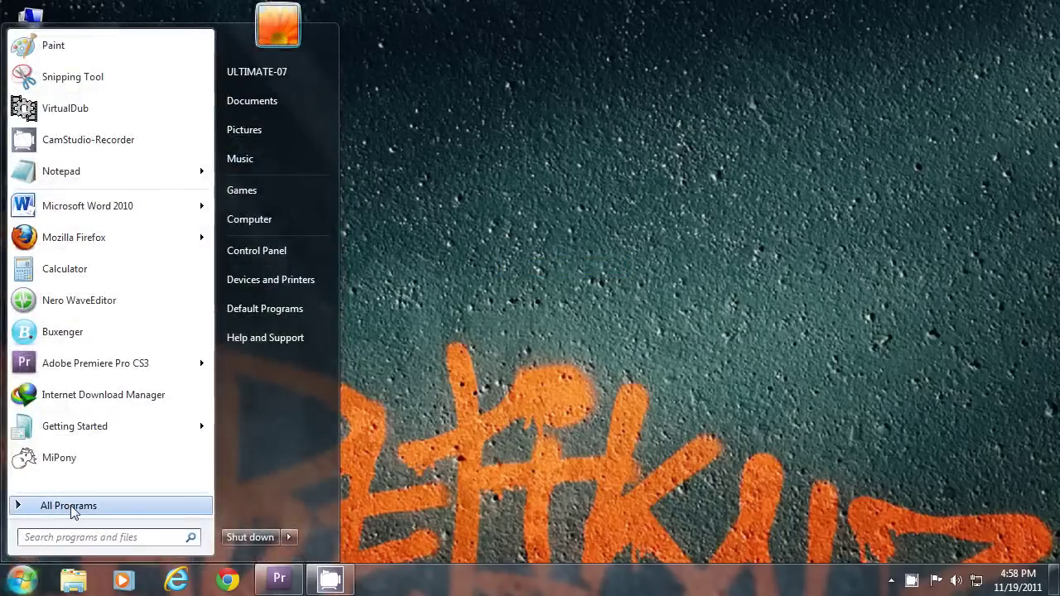
Launch WinRAR from the Start menu's WinRAR program group.
click(71, 503)
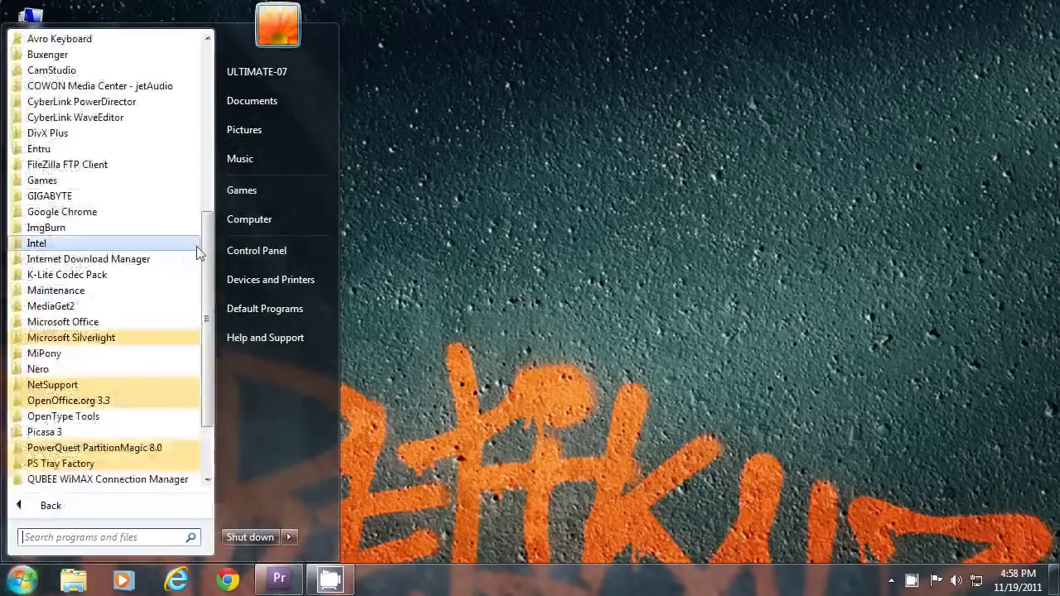
scroll(217, 302, down, 2)
click(44, 463)
click(58, 481)
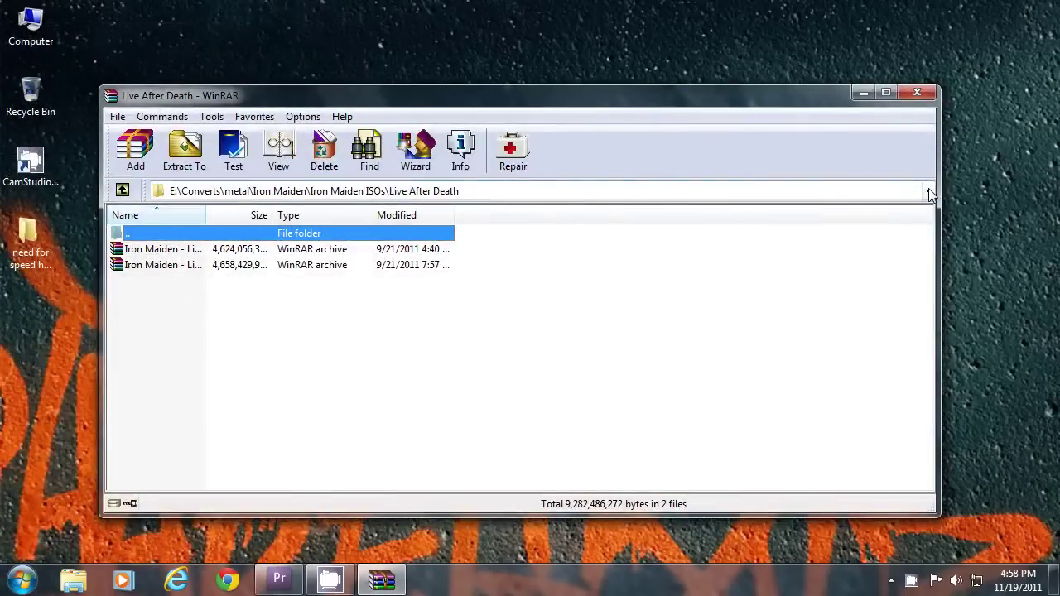
Browse to the Desktop, select the game folder, and add it to an archive.
click(928, 191)
scroll(273, 290, up, 3)
click(248, 209)
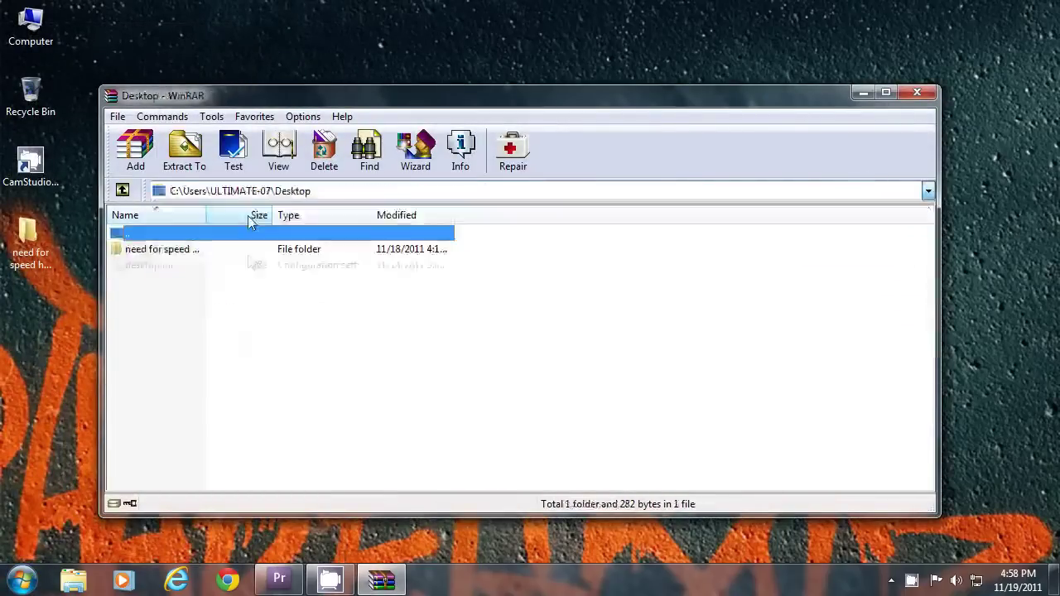
click(183, 250)
click(149, 168)
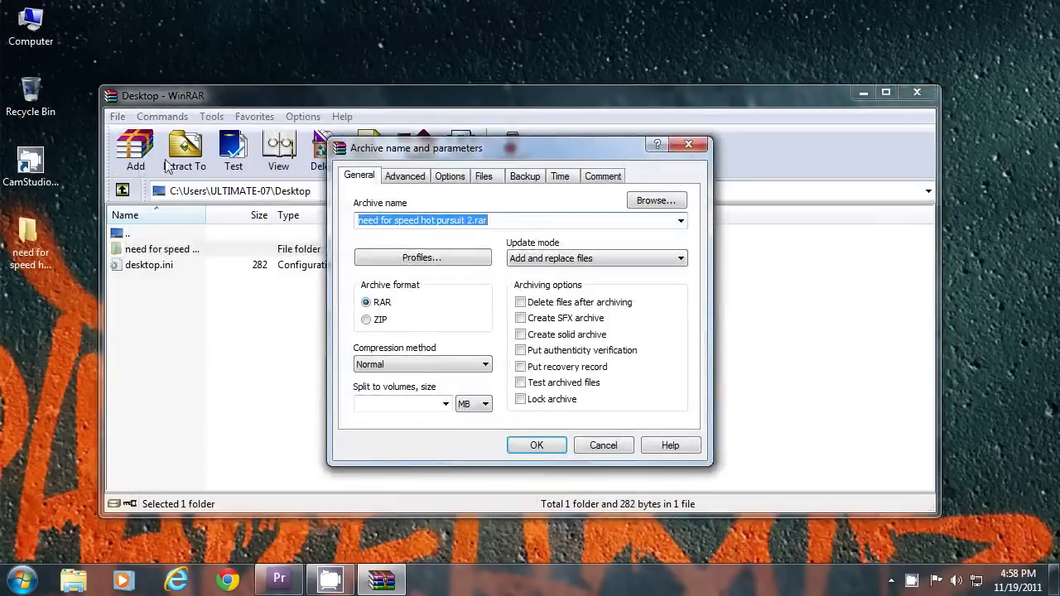